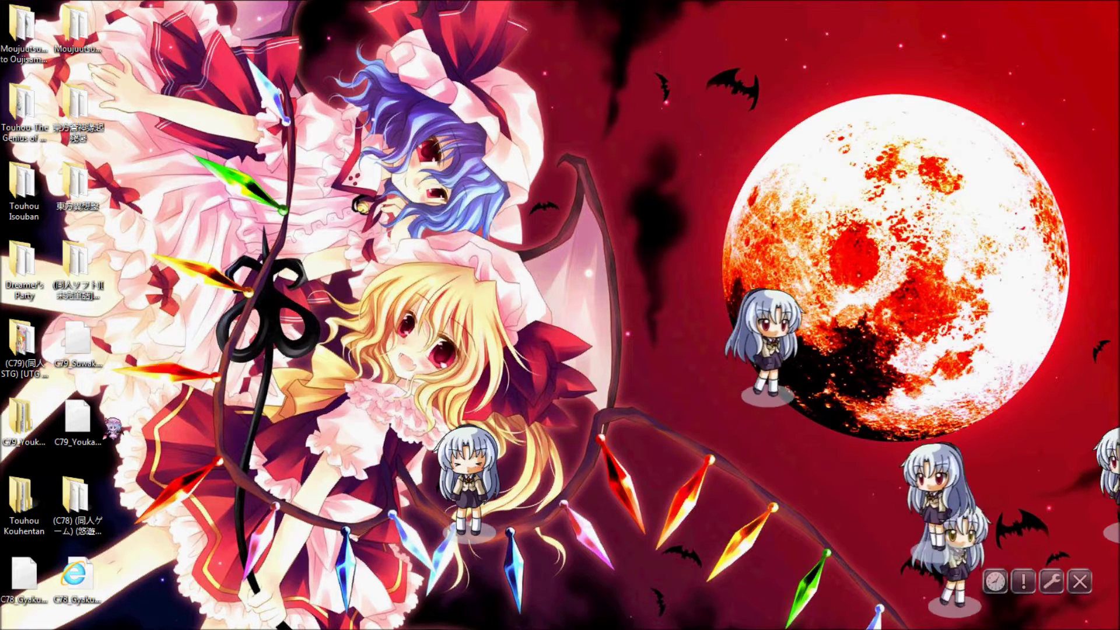
# Step: Open the game folder, view and close the garbled readme, dismiss the Adobe AIR error, select INSTALL
pyautogui.doubleClick(77, 504)
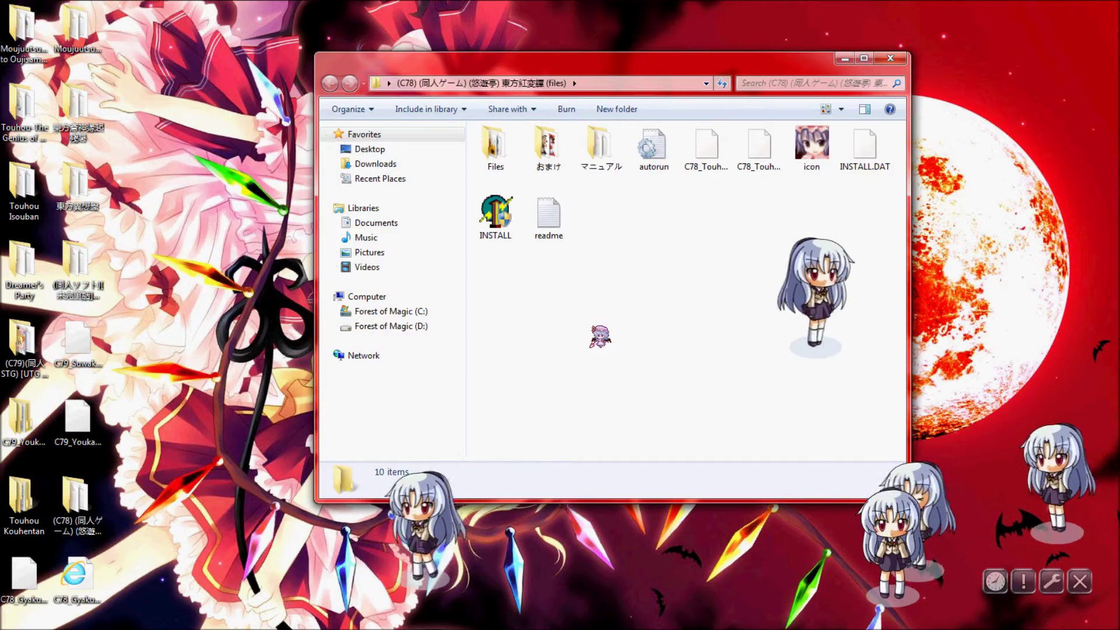
pyautogui.doubleClick(549, 217)
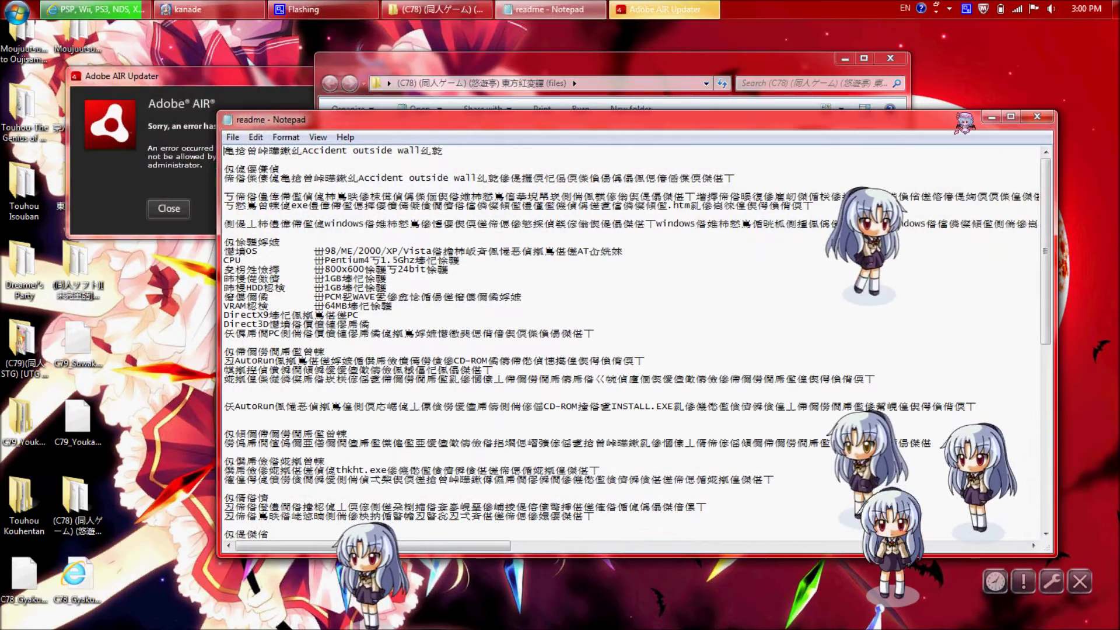
pyautogui.click(1038, 118)
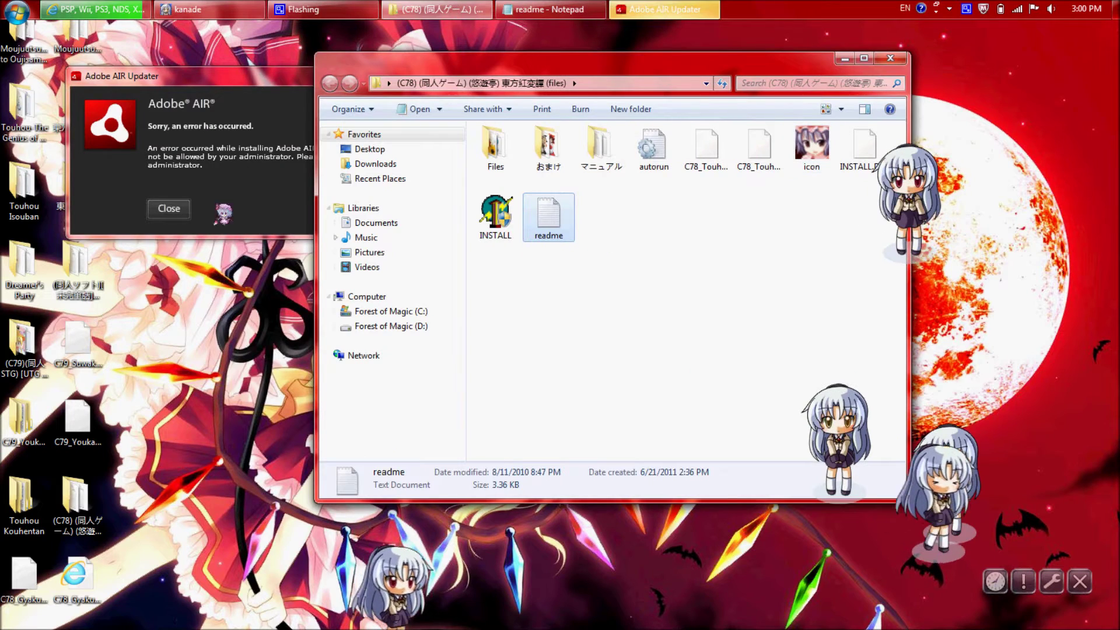
pyautogui.click(169, 208)
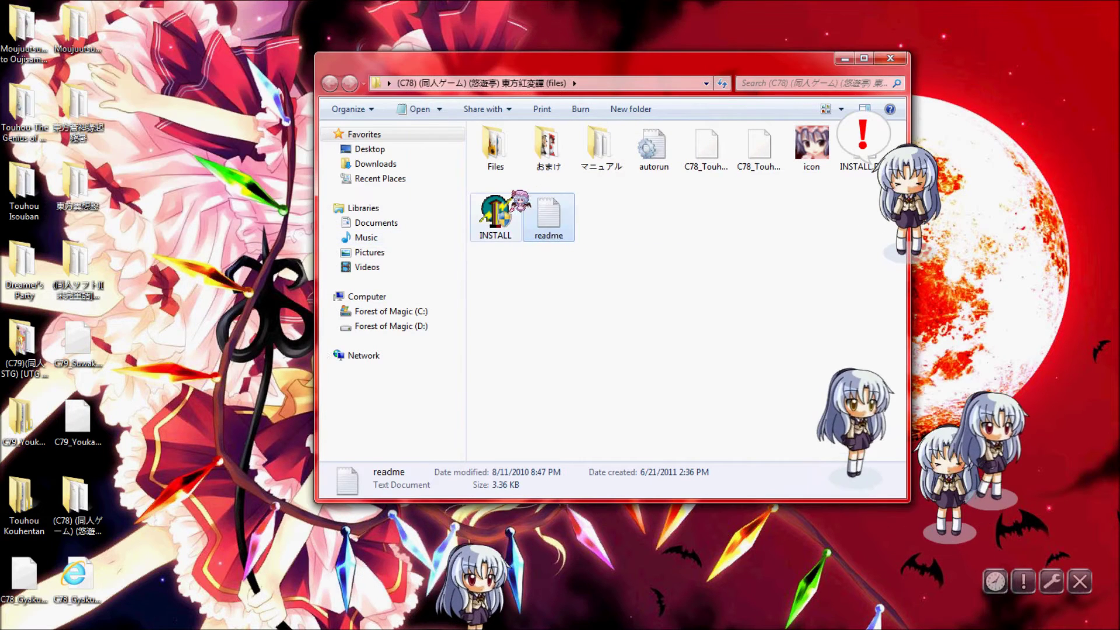
pyautogui.click(495, 215)
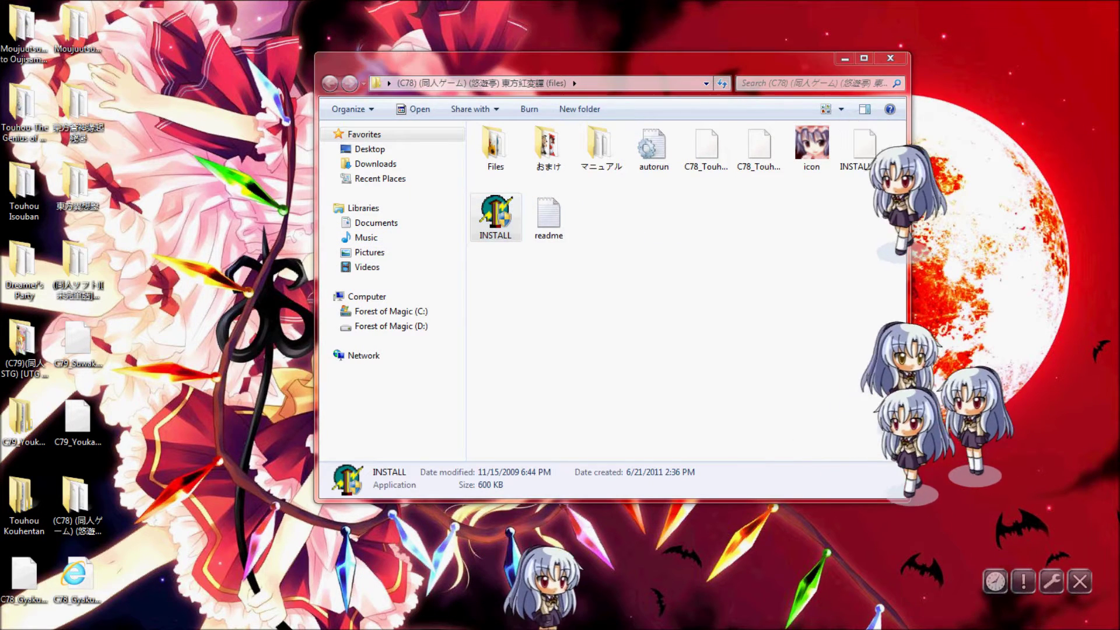
pyautogui.doubleClick(495, 215)
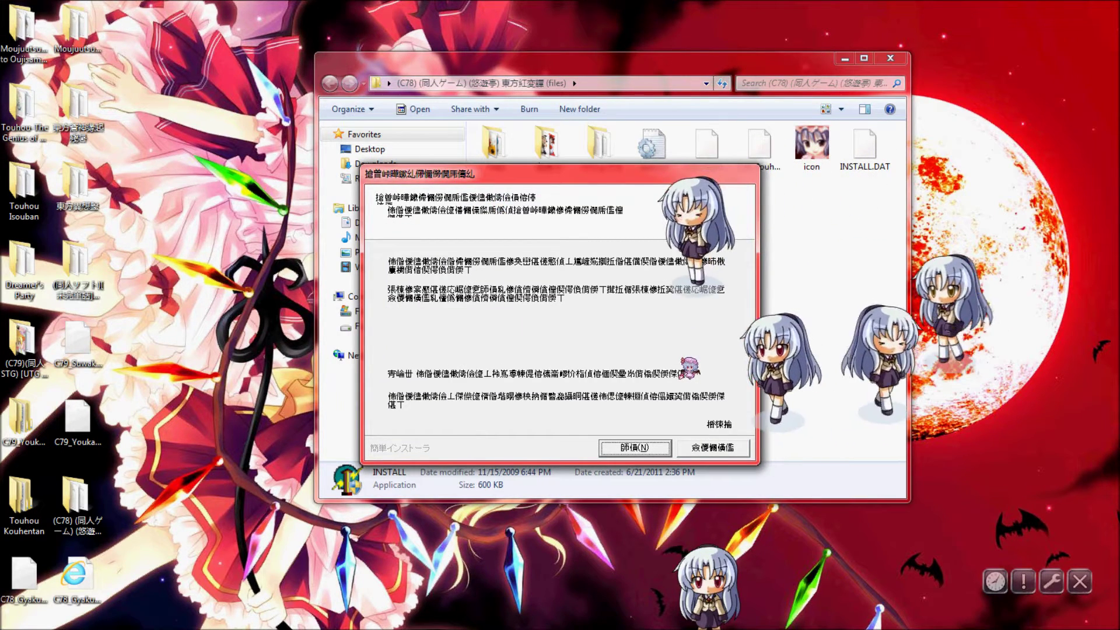
pyautogui.click(635, 448)
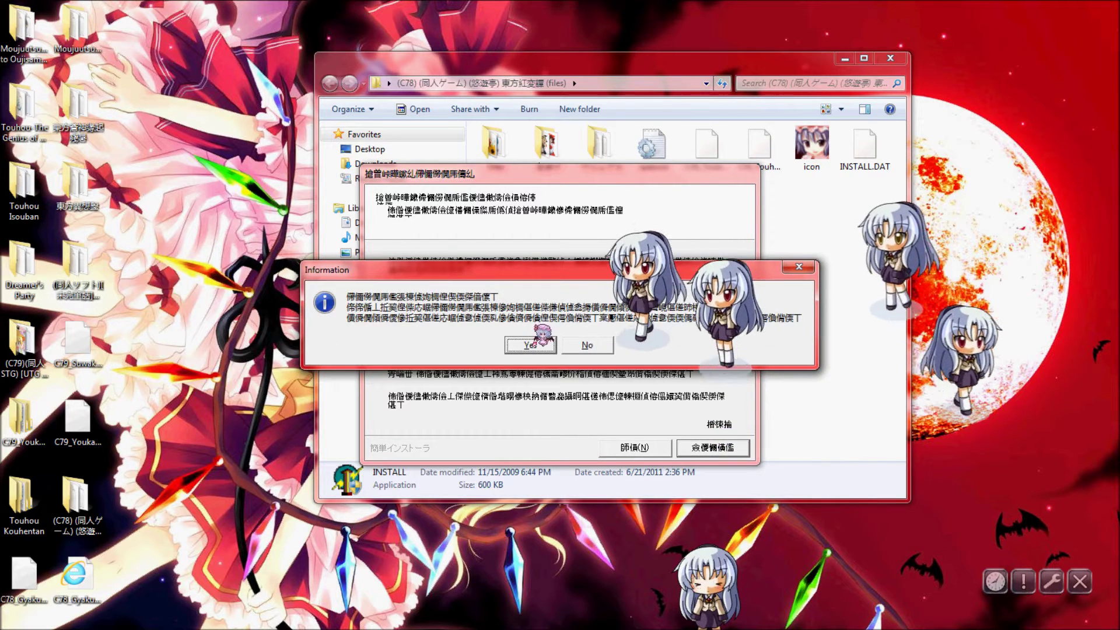
pyautogui.click(587, 345)
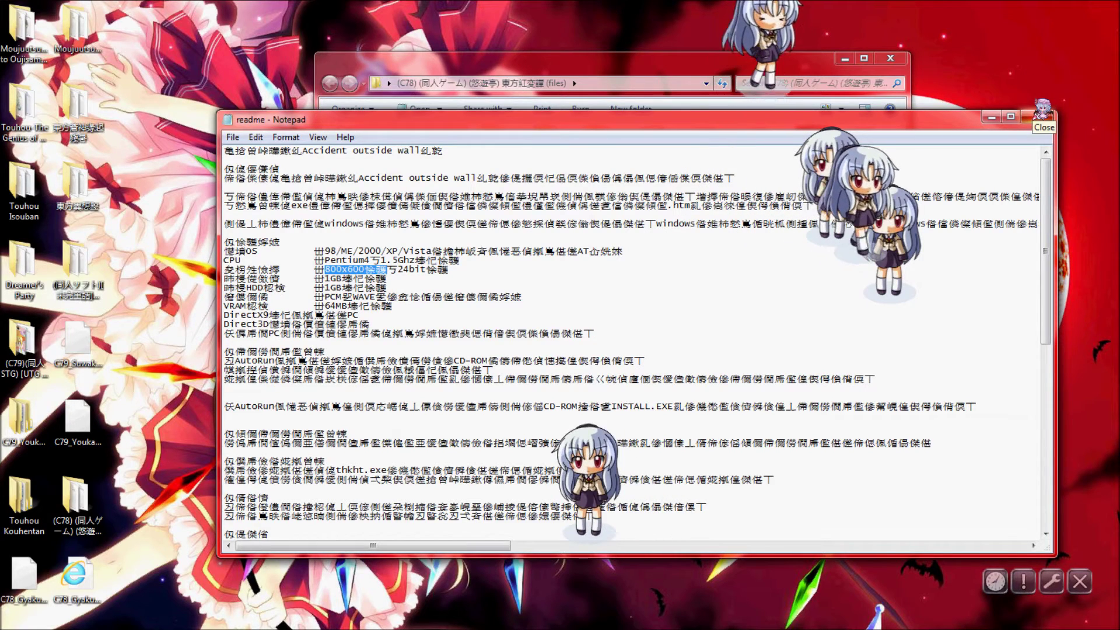
pyautogui.click(1042, 117)
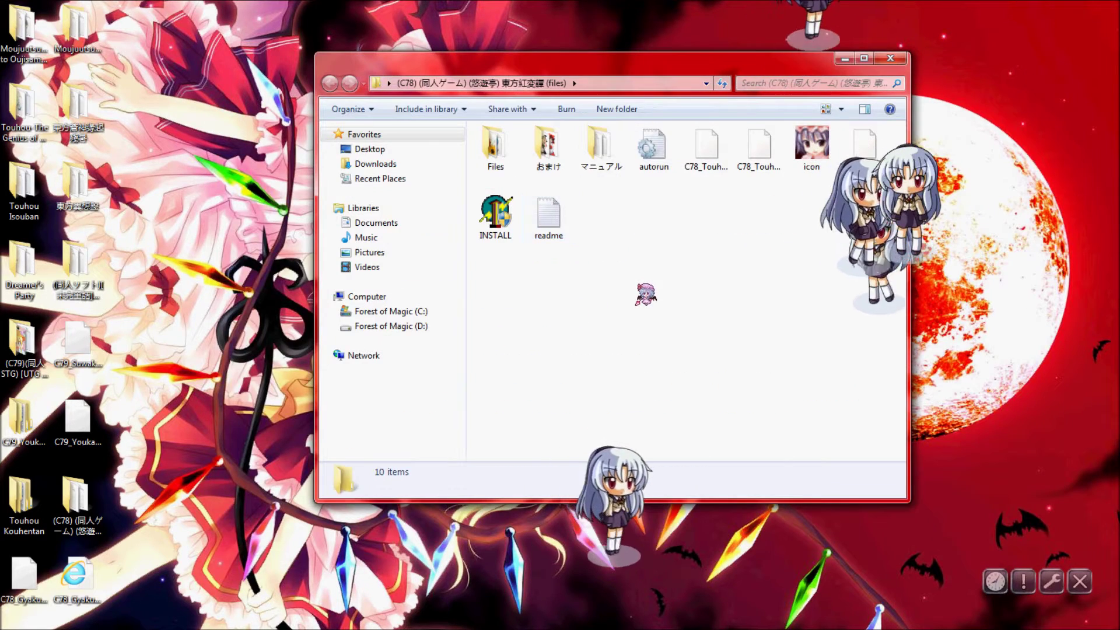
# Step: Close the game folder and launch Control Panel by searching 'control panel' from the Start menu
pyautogui.click(901, 58)
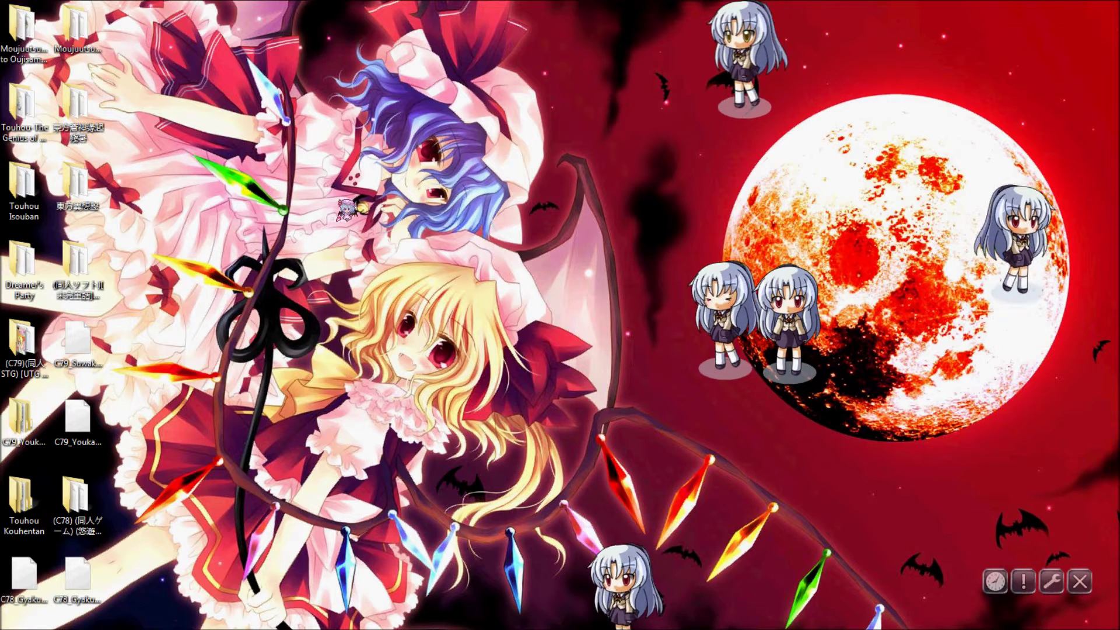
pyautogui.press('super')
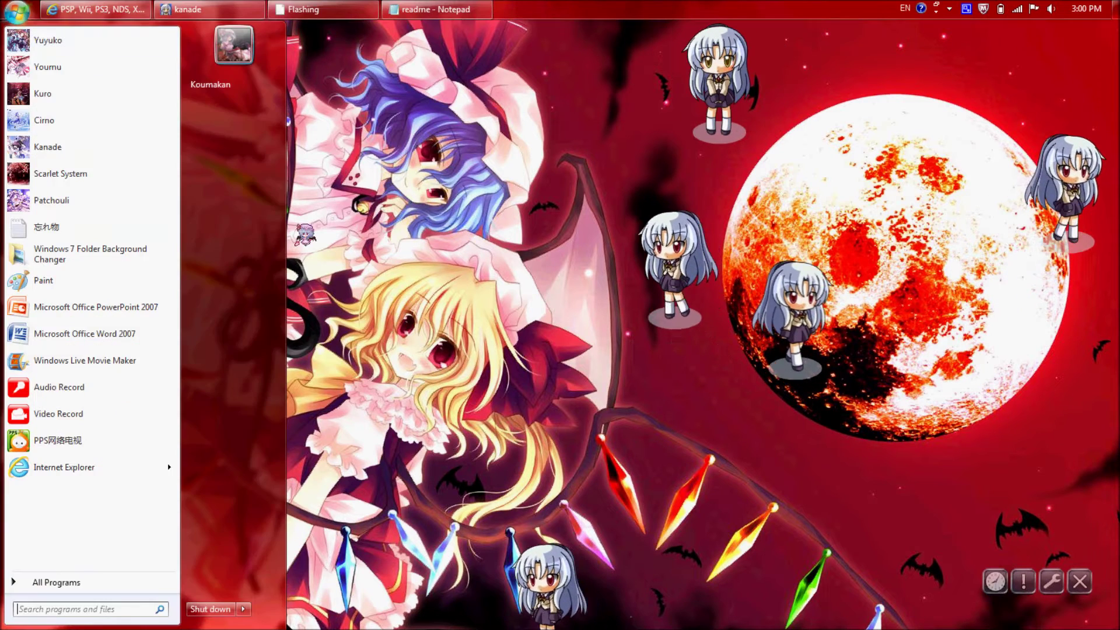
pyautogui.write('c')
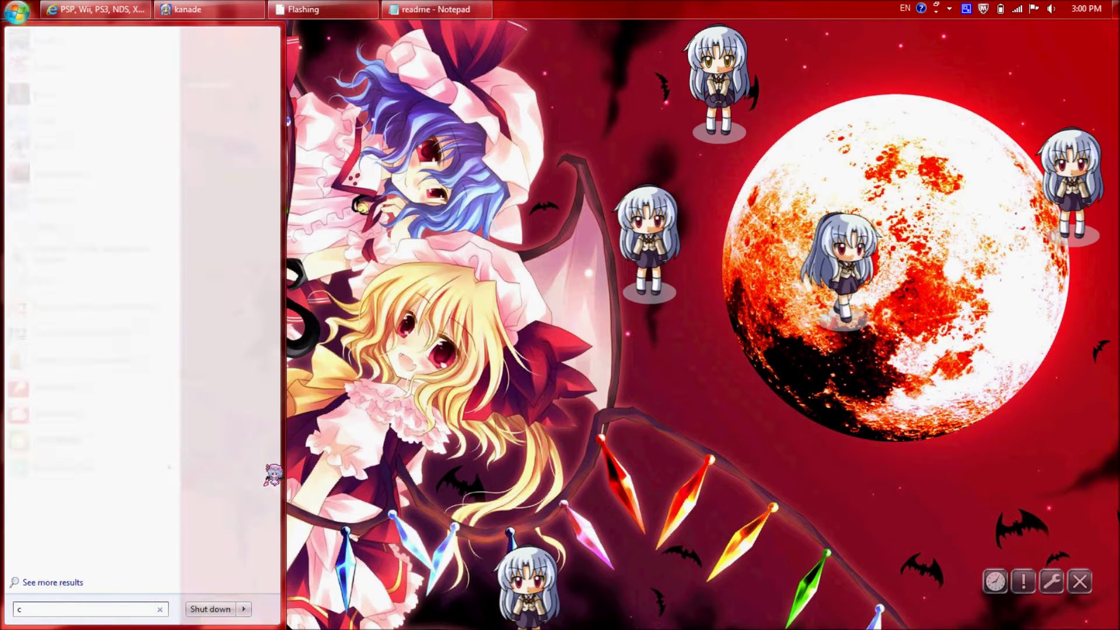
pyautogui.write('ontr panel')
pyautogui.press('Return')
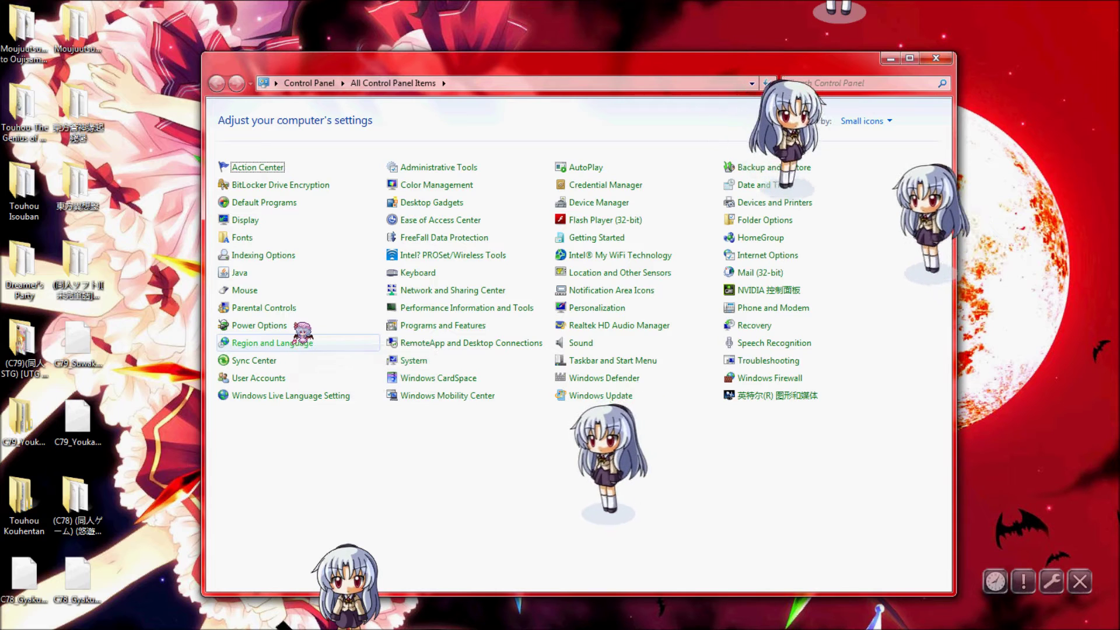
# Step: Open Region and Language, move its dialog up and right, and close Control Panel behind it
pyautogui.click(302, 337)
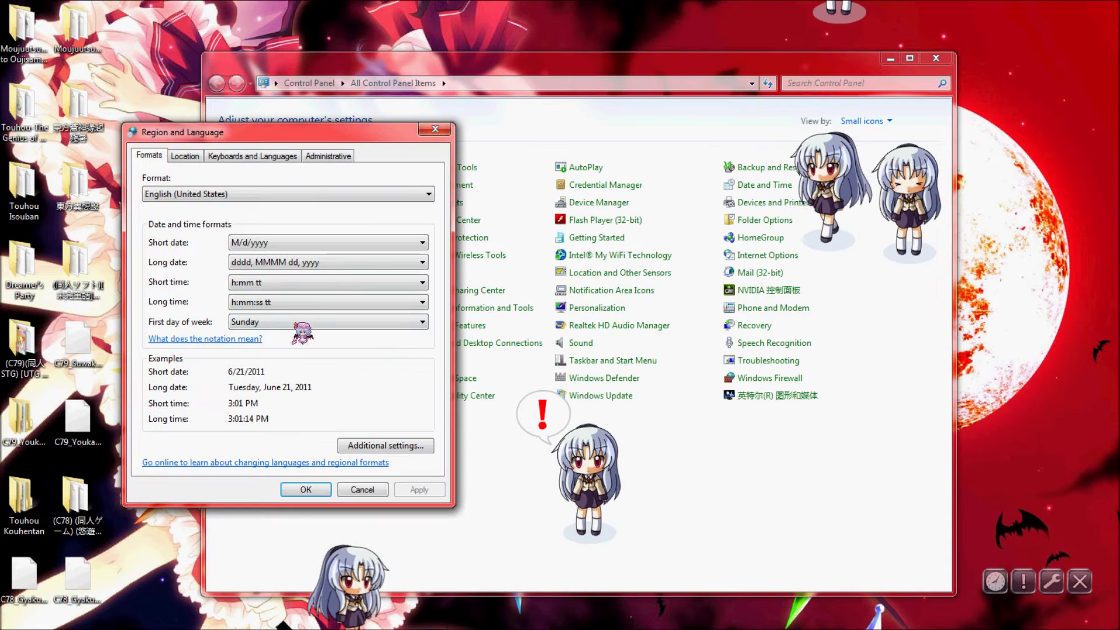
pyautogui.moveTo(308, 131); pyautogui.dragTo(618, 78)
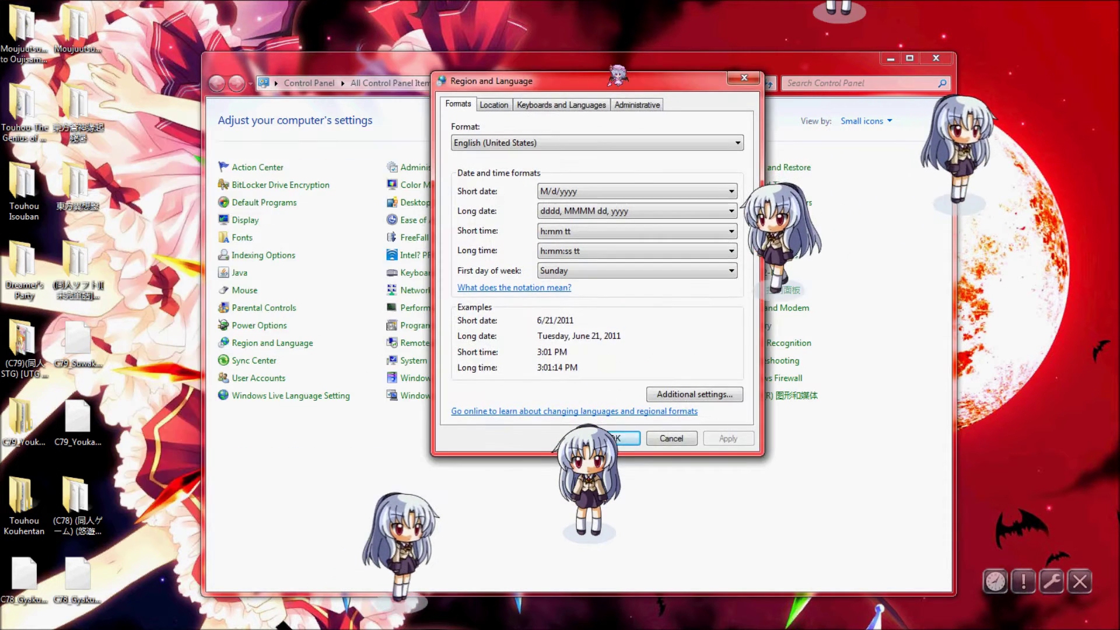
pyautogui.click(936, 58)
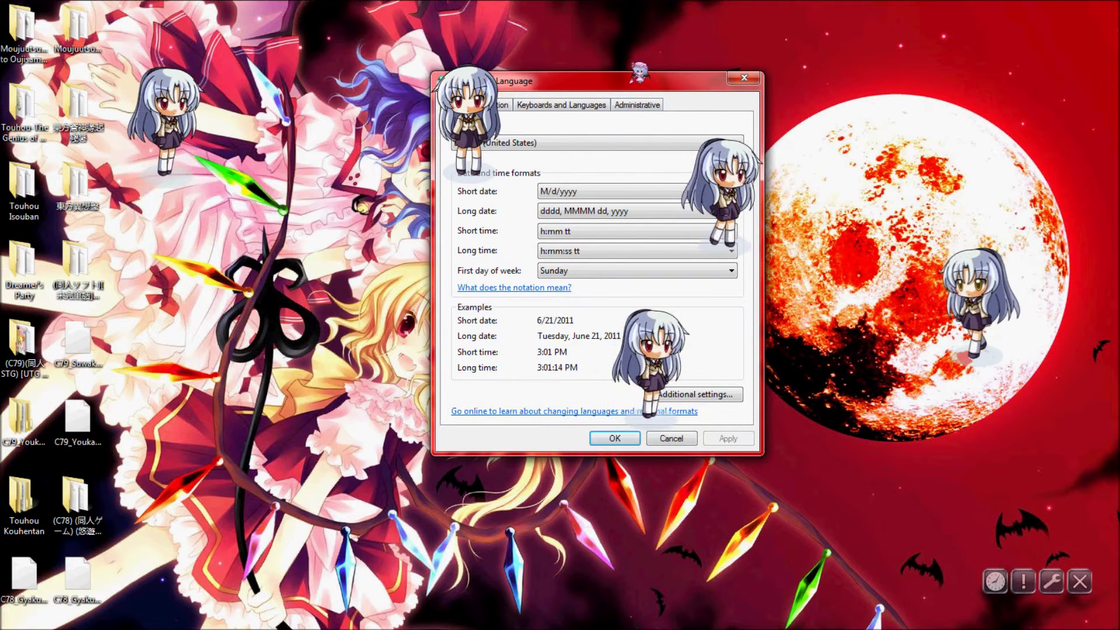
# Step: Move the Region and Language dialog around, then accept it with OK
pyautogui.moveTo(643, 80); pyautogui.dragTo(745, 49)
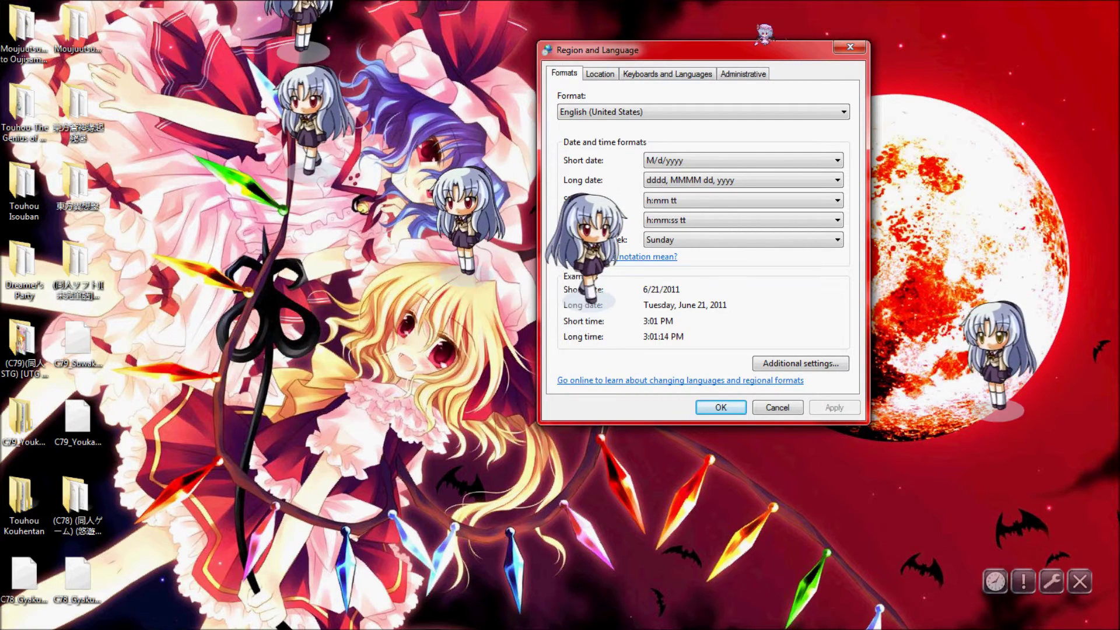
pyautogui.moveTo(764, 50); pyautogui.dragTo(616, 87)
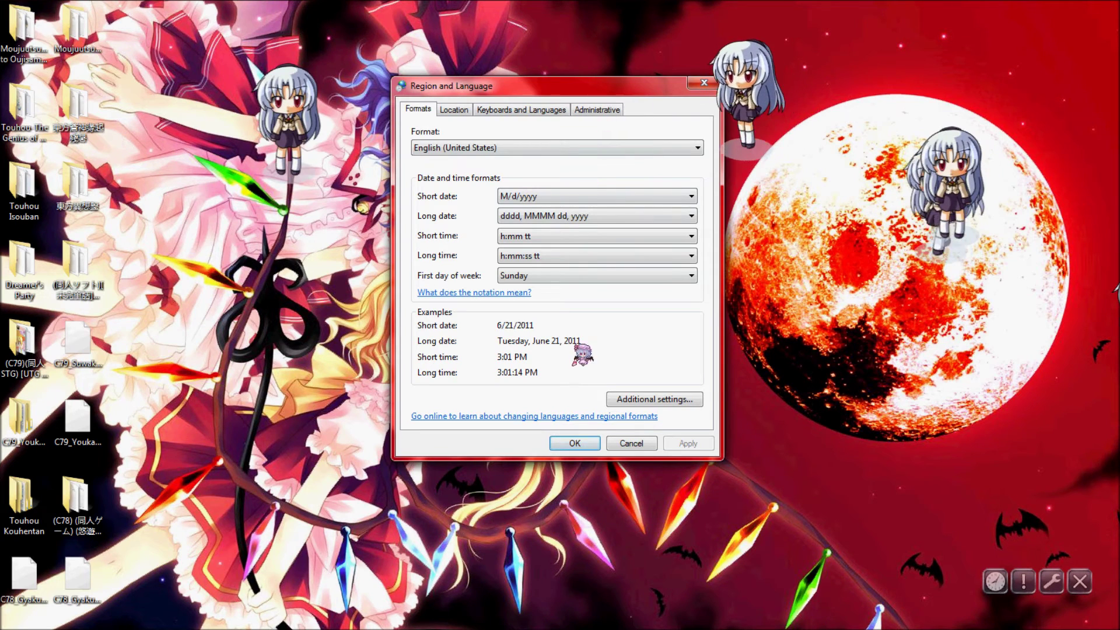
pyautogui.click(578, 442)
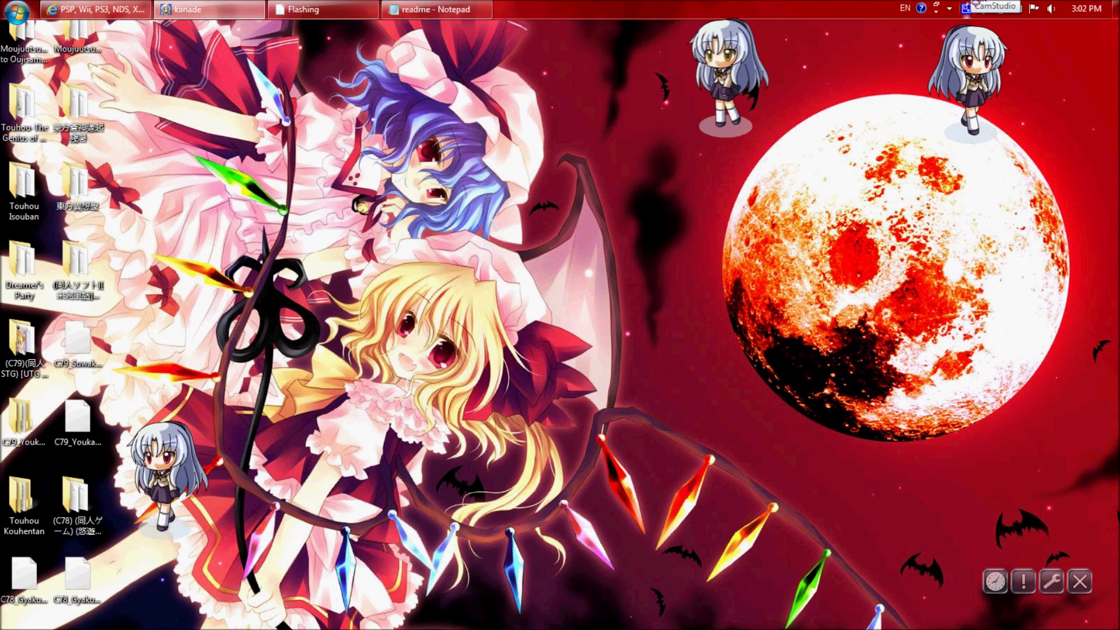
# Step: Bring up CamStudio's tray menu with its Stop, Pause and Exit recording options
pyautogui.rightClick(970, 7)
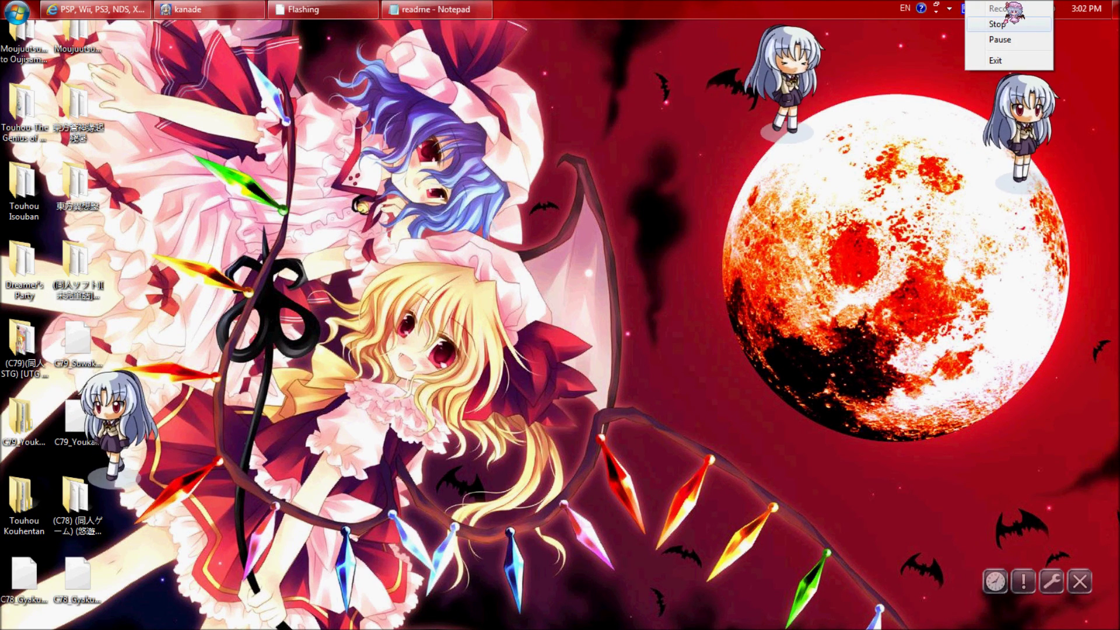